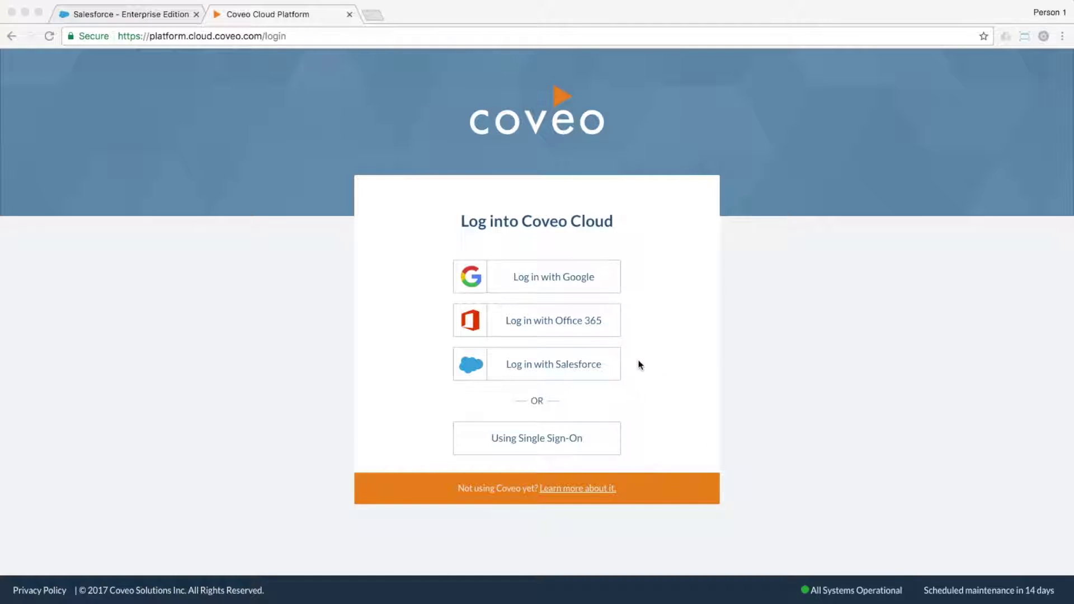
- Log in through Salesforce Production with the saved username and land on Search > Query Pipelines
{"action": "left_click", "coordinate": [584, 362]}
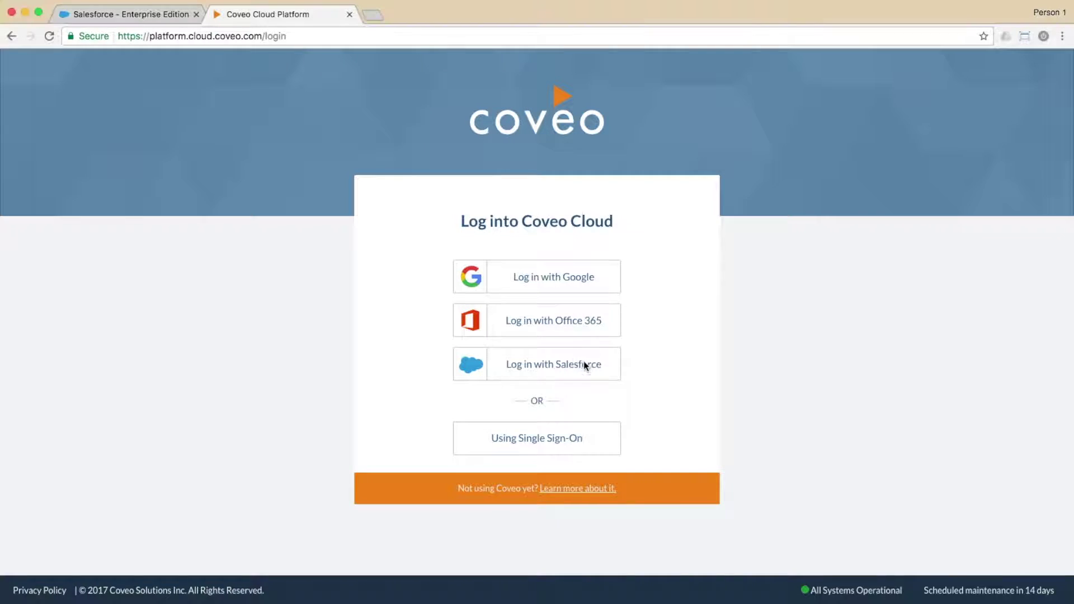
{"action": "left_click", "coordinate": [587, 367]}
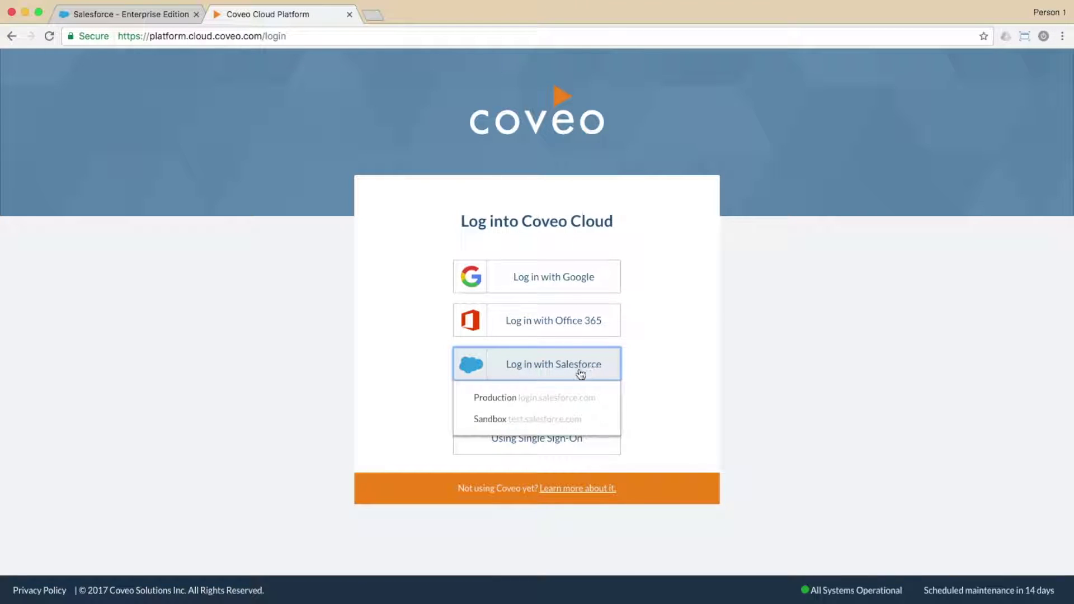
{"action": "left_click", "coordinate": [543, 396]}
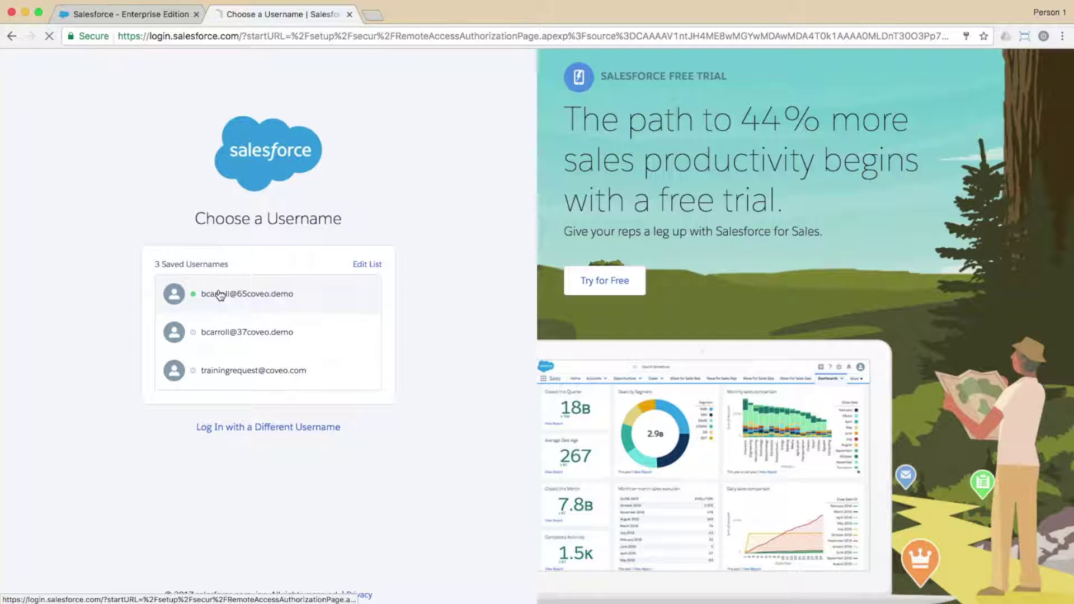
{"action": "left_click", "coordinate": [219, 294]}
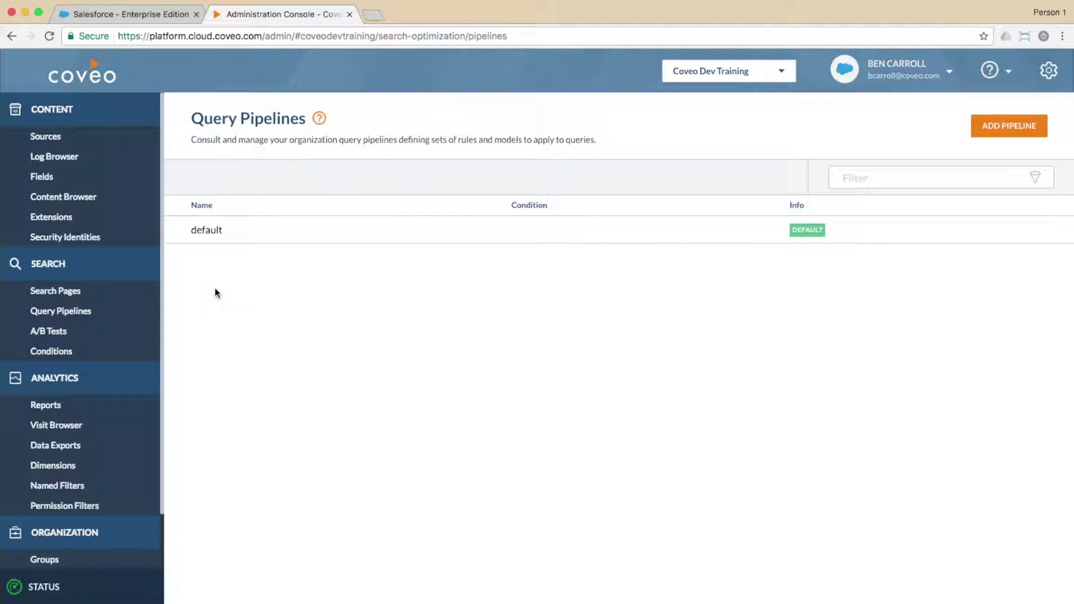
- Open the default pipeline's Triggers list showing its four Notify rules
{"action": "double_click", "coordinate": [255, 230]}
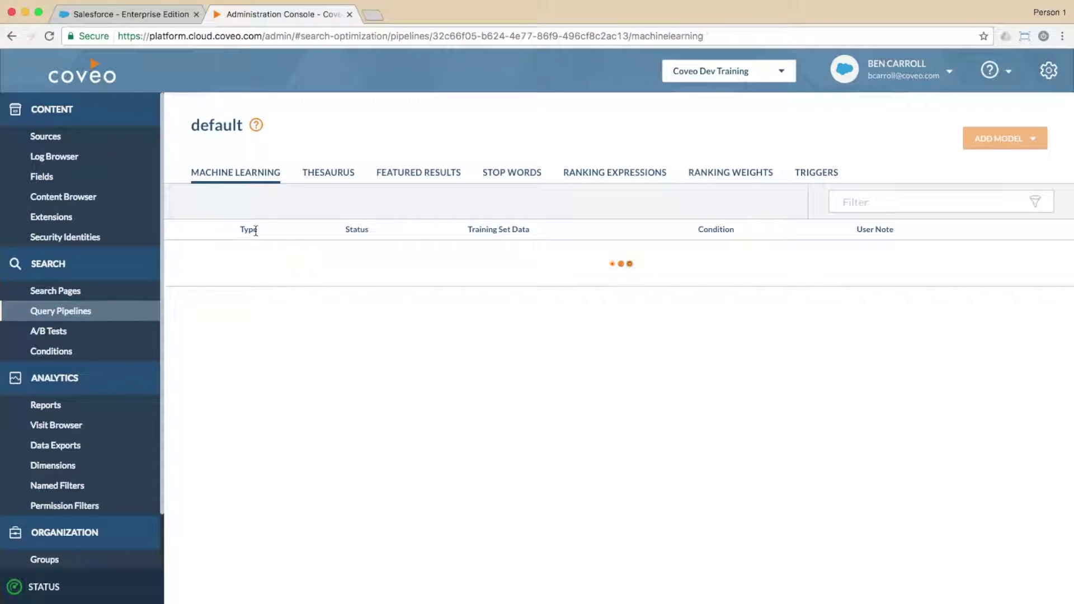
{"action": "left_click", "coordinate": [809, 173]}
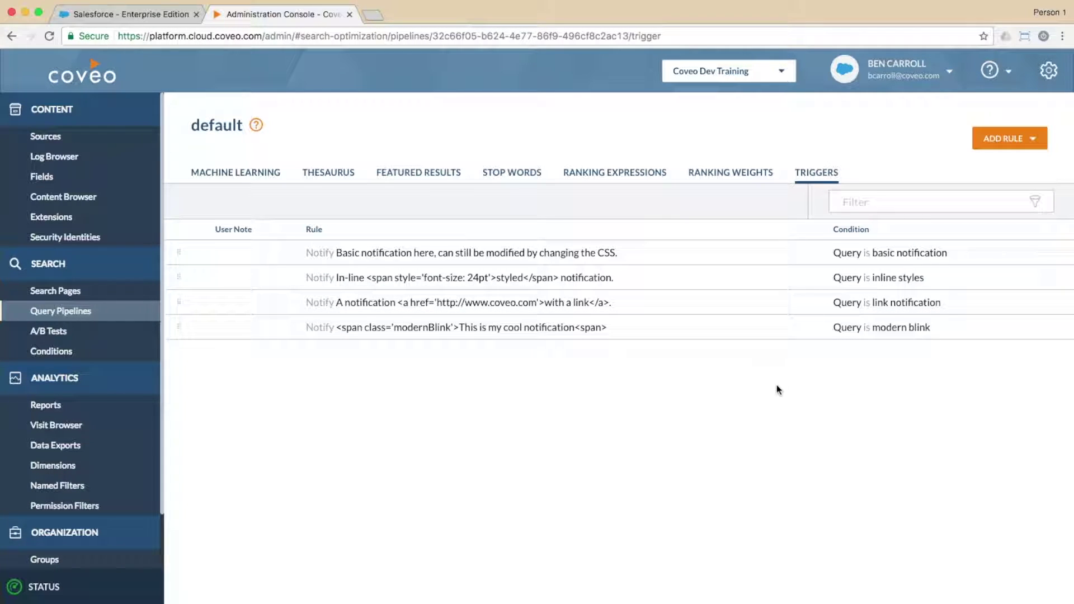
- Search 'basic notification' on the Salesforce search page to display its trigger message
{"action": "left_click", "coordinate": [151, 19]}
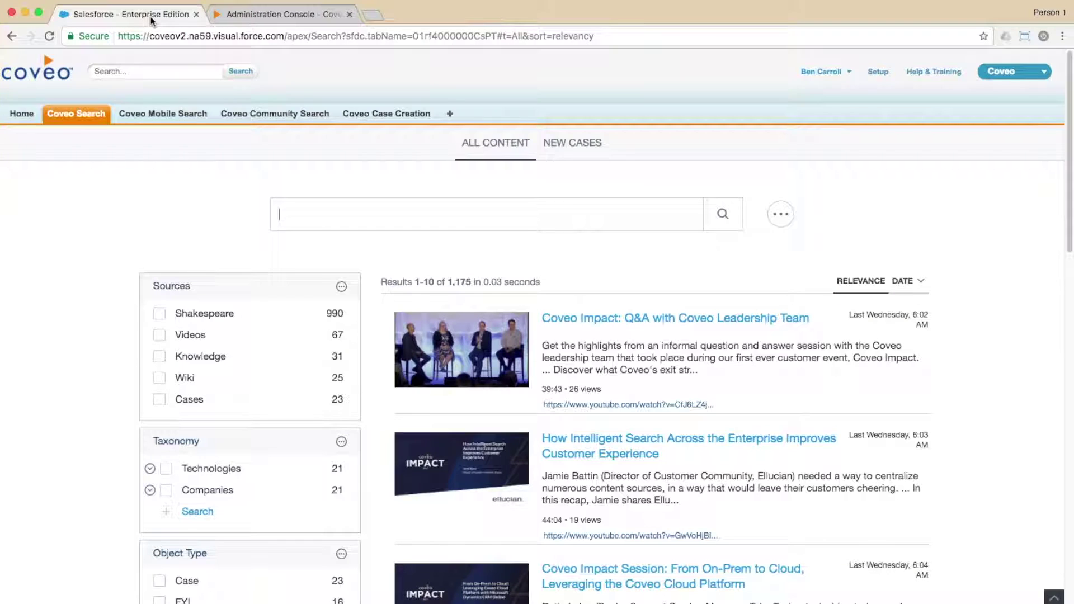
{"action": "type", "text": "basic notification"}
{"action": "key", "text": "Return"}
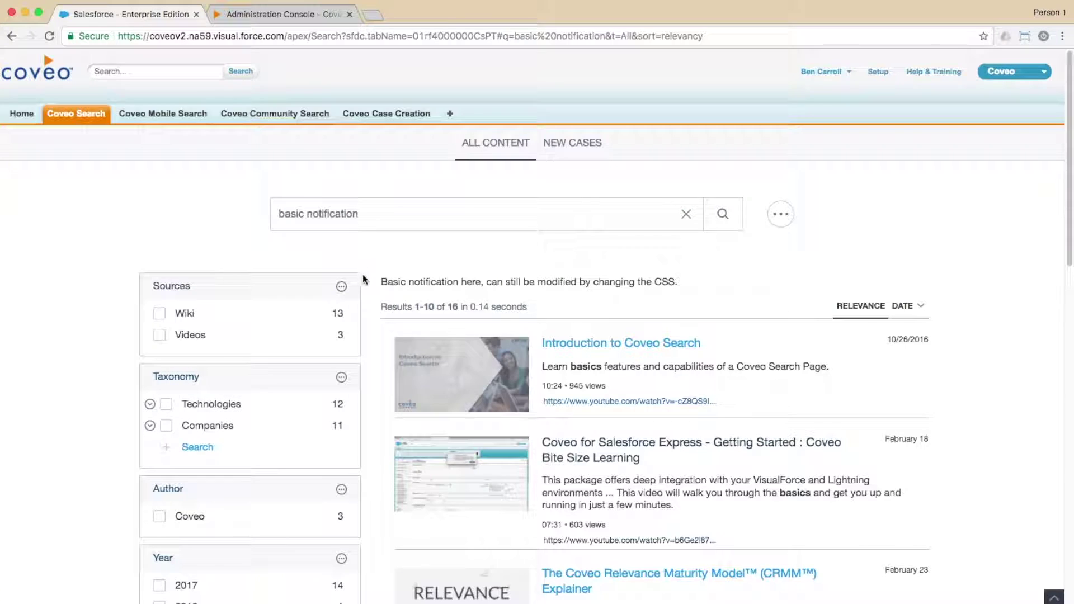
- Inspect the notification in DevTools to identify its CSS class coveo-trigger-notify
{"action": "right_click", "coordinate": [514, 283]}
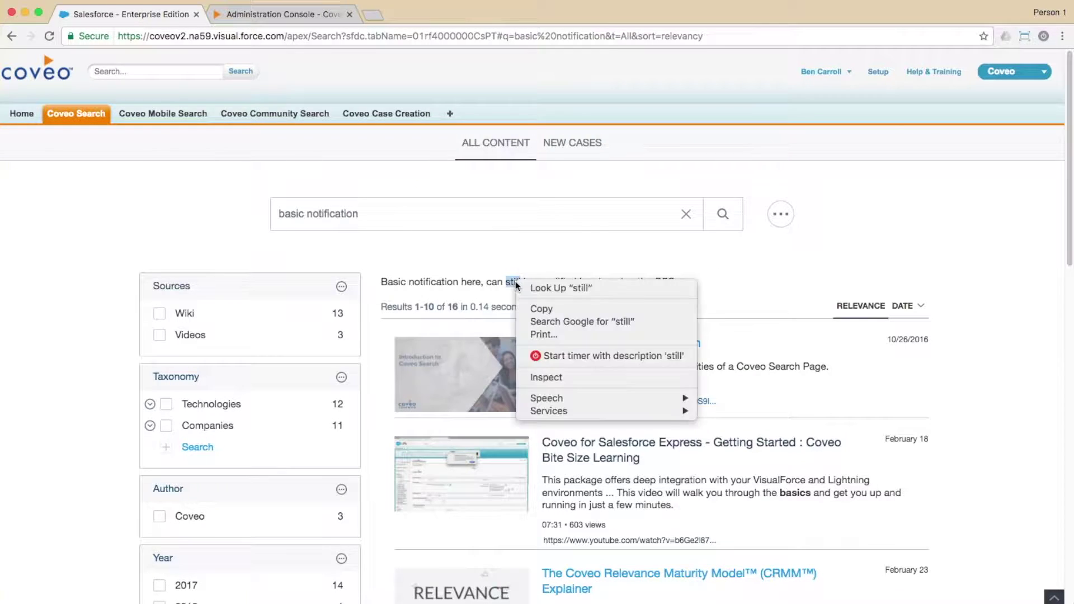
{"action": "left_click", "coordinate": [544, 379]}
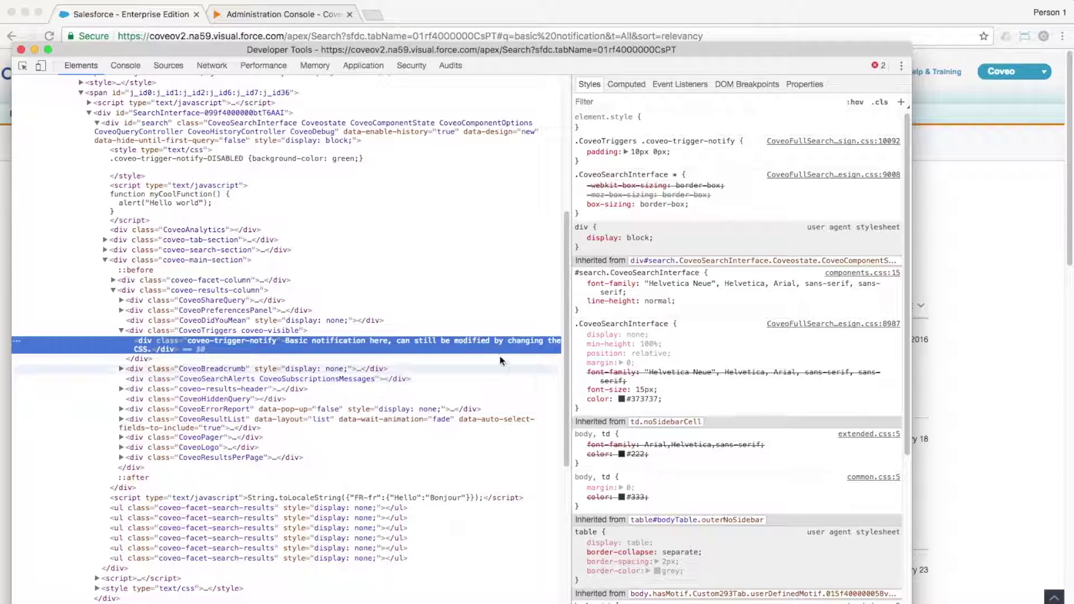
{"action": "double_click", "coordinate": [232, 340]}
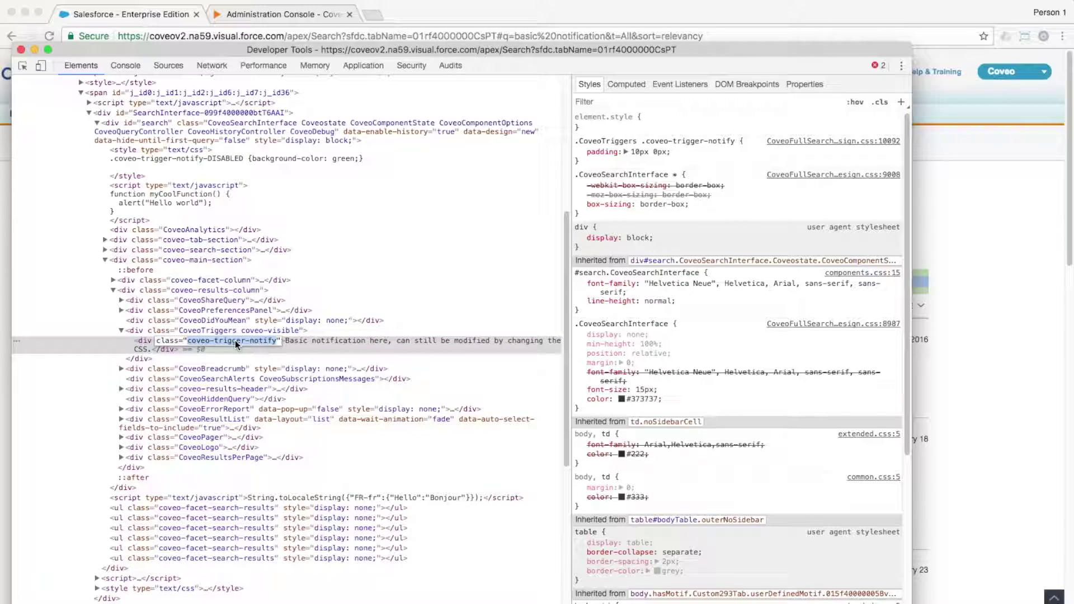
{"action": "left_click", "coordinate": [21, 50]}
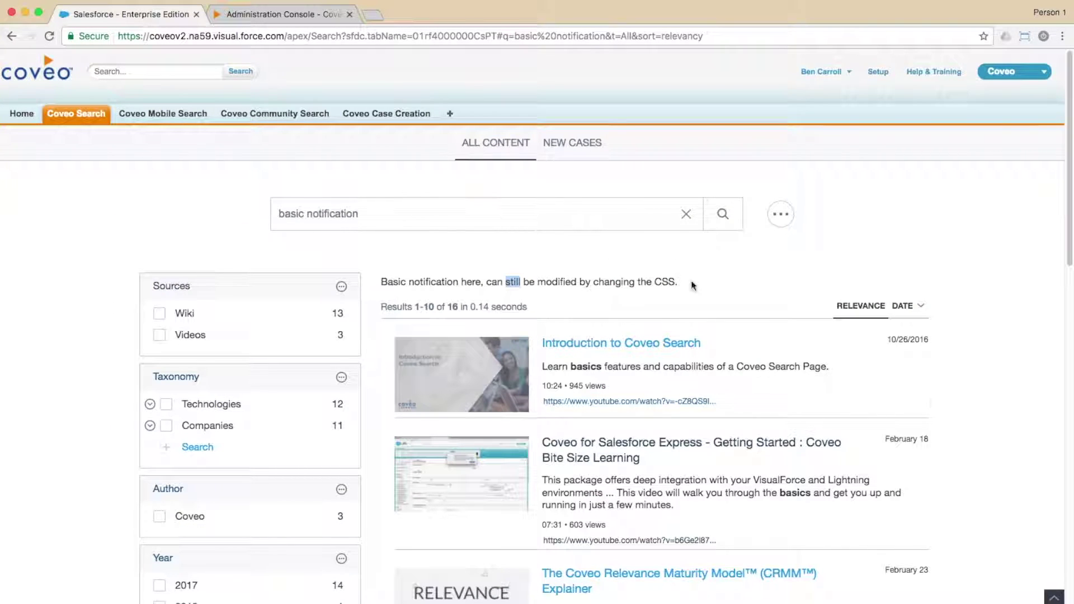
{"action": "left_click", "coordinate": [1054, 597]}
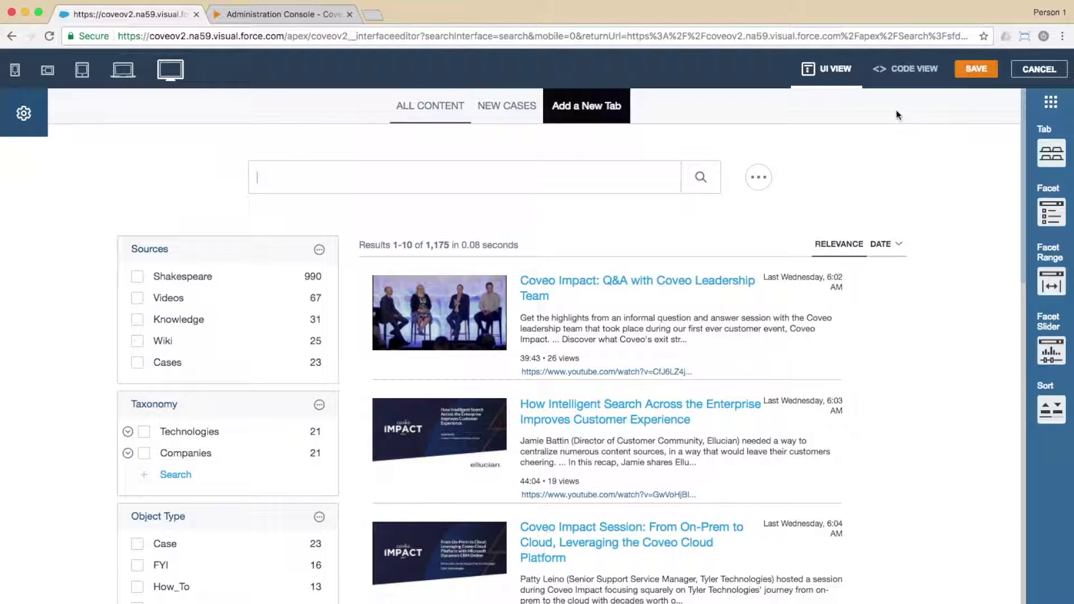
- Paste a <style> rule giving .coveo-trigger-notify a green background into the page code and save
{"action": "left_click", "coordinate": [906, 68]}
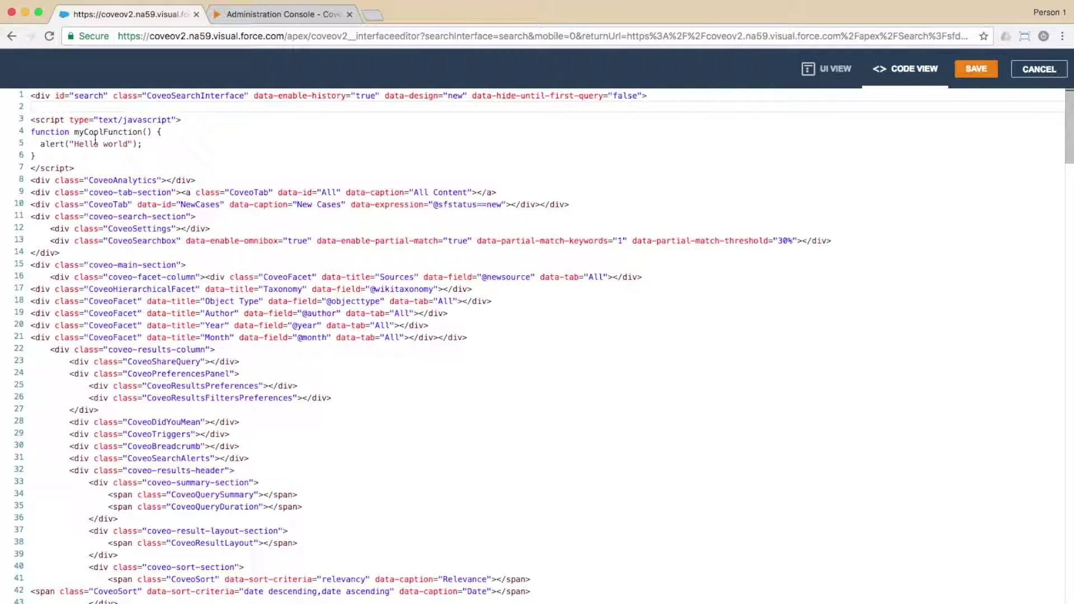
{"action": "type", "text": "<style type=\"text/css\"> .coveo-trigger-notify {background-color: green;}  </style>"}
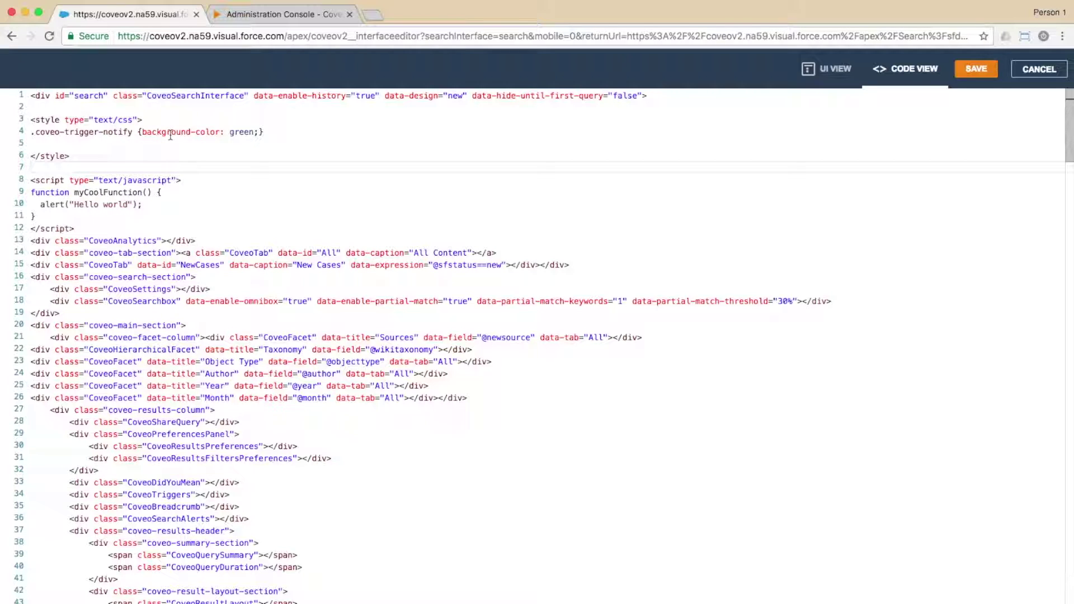
{"action": "left_click", "coordinate": [976, 69]}
- Search 'basic notification' to check the green banner, then clear it and return to the console
{"action": "type", "text": "b"}
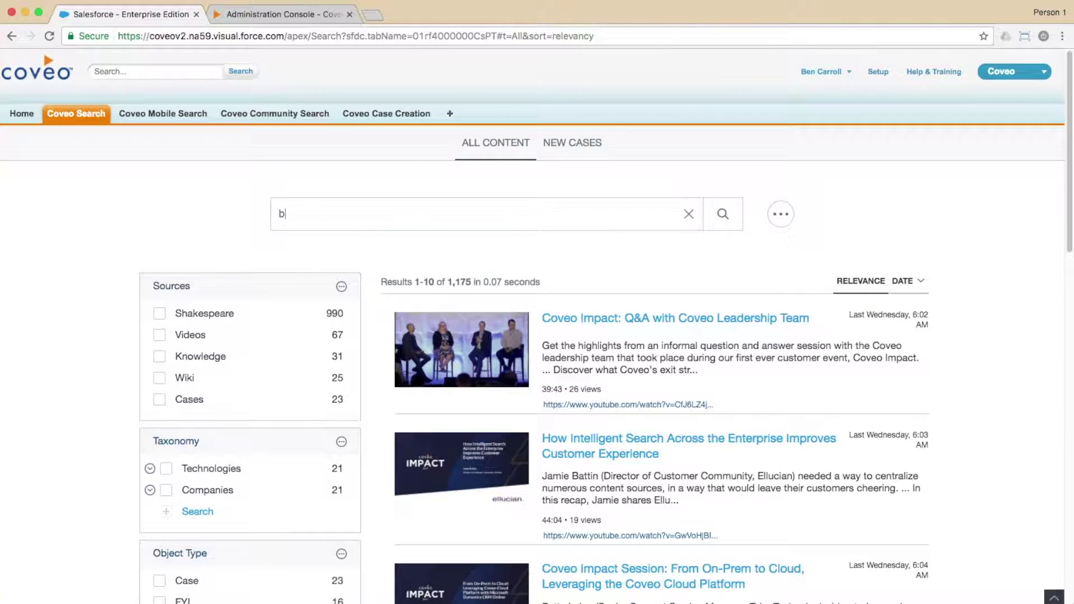
{"action": "type", "text": "asic notification"}
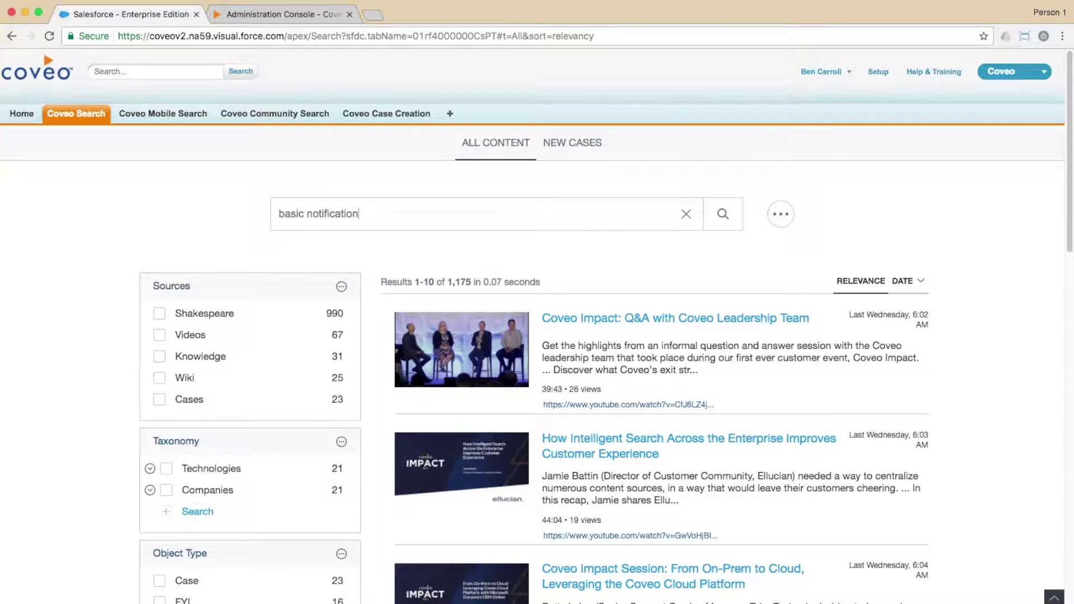
{"action": "key", "text": "Return"}
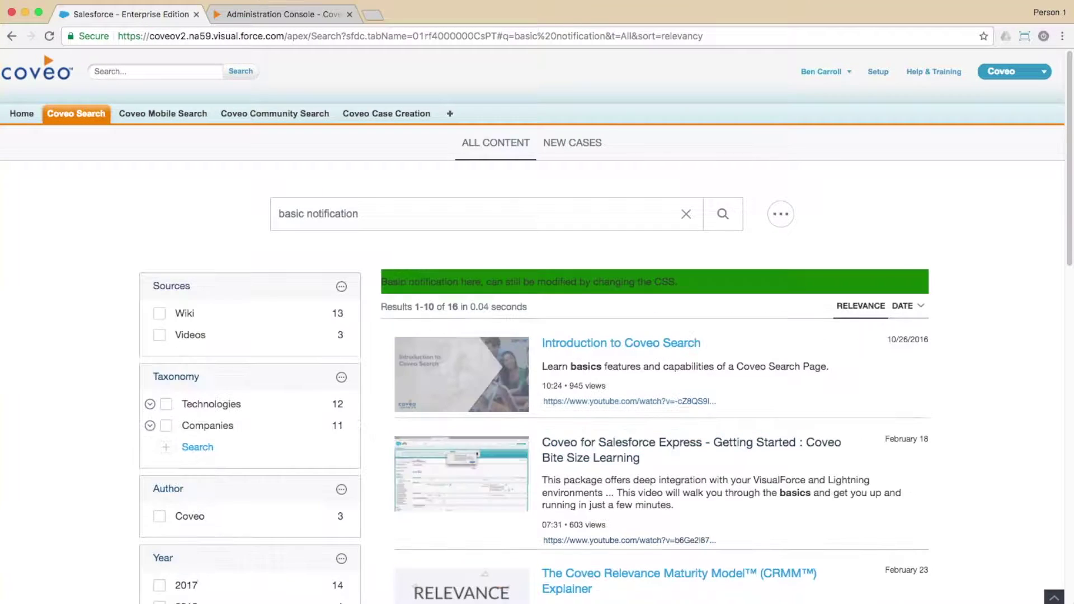
{"action": "left_click", "coordinate": [686, 214]}
{"action": "left_click", "coordinate": [267, 15]}
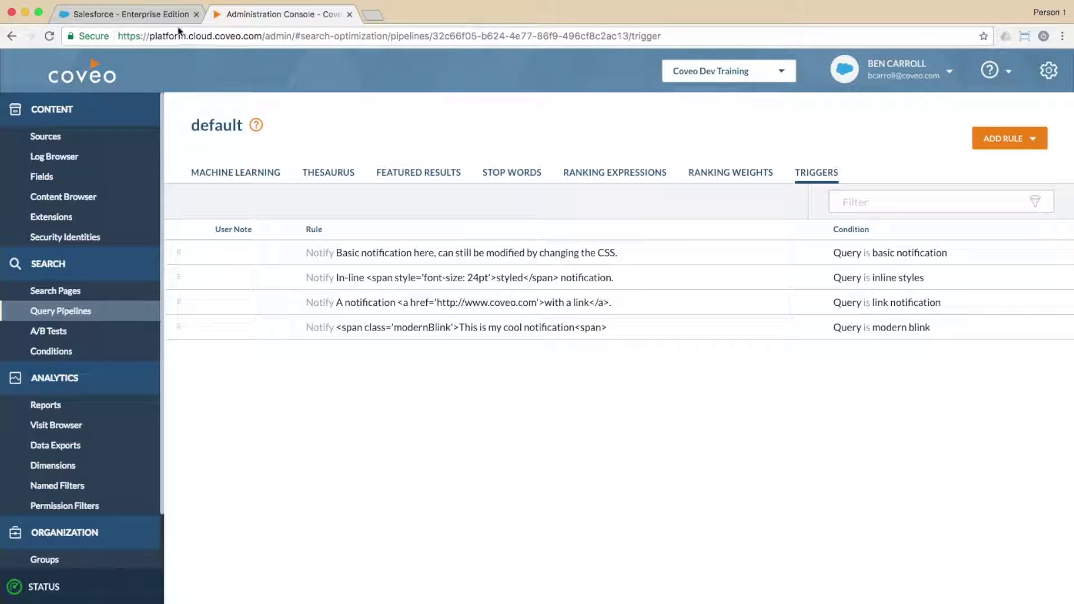
- Search 'inline styles' to view its enlarged-word notification on green, then clear the query
{"action": "left_click", "coordinate": [160, 17]}
{"action": "left_click", "coordinate": [311, 215]}
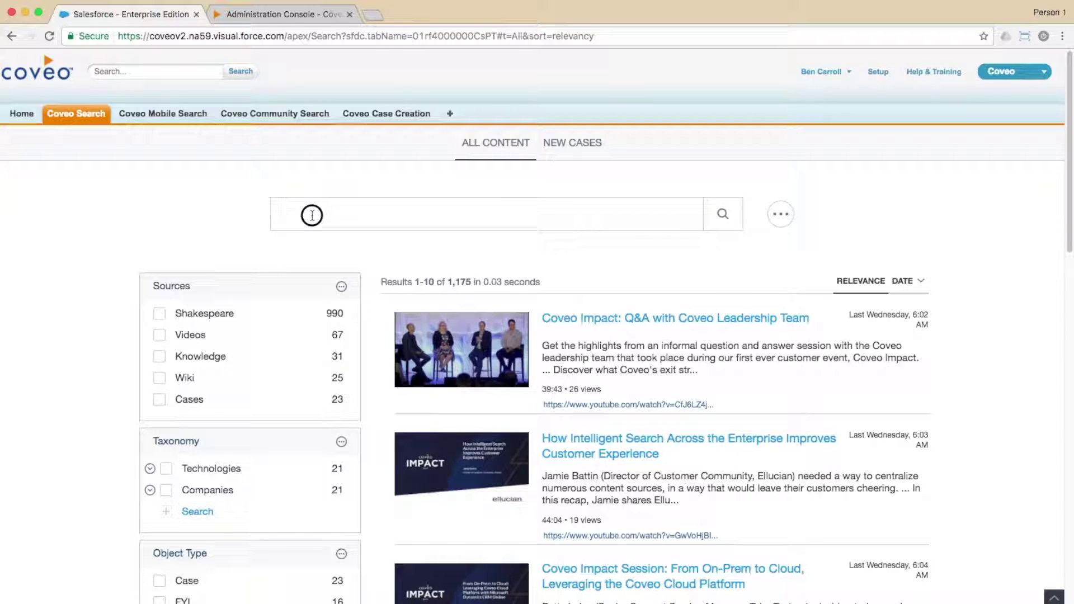
{"action": "type", "text": "inline styles"}
{"action": "key", "text": "Return"}
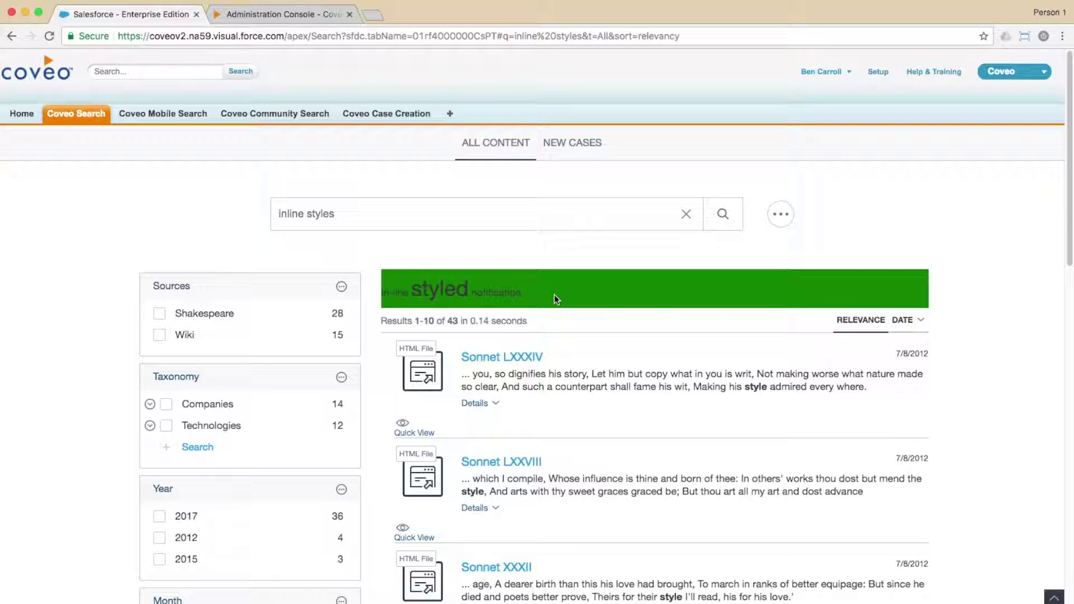
{"action": "left_click", "coordinate": [685, 214]}
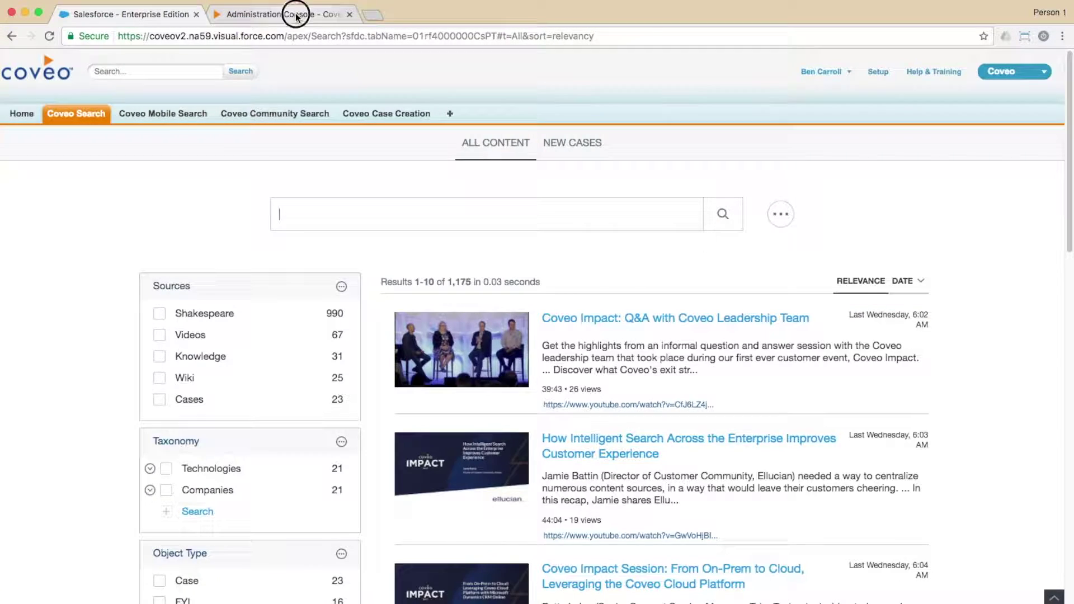
- Escape the quotes around font-size: 24pt as \" in the In-line rule's QPL and save
{"action": "left_click", "coordinate": [296, 14]}
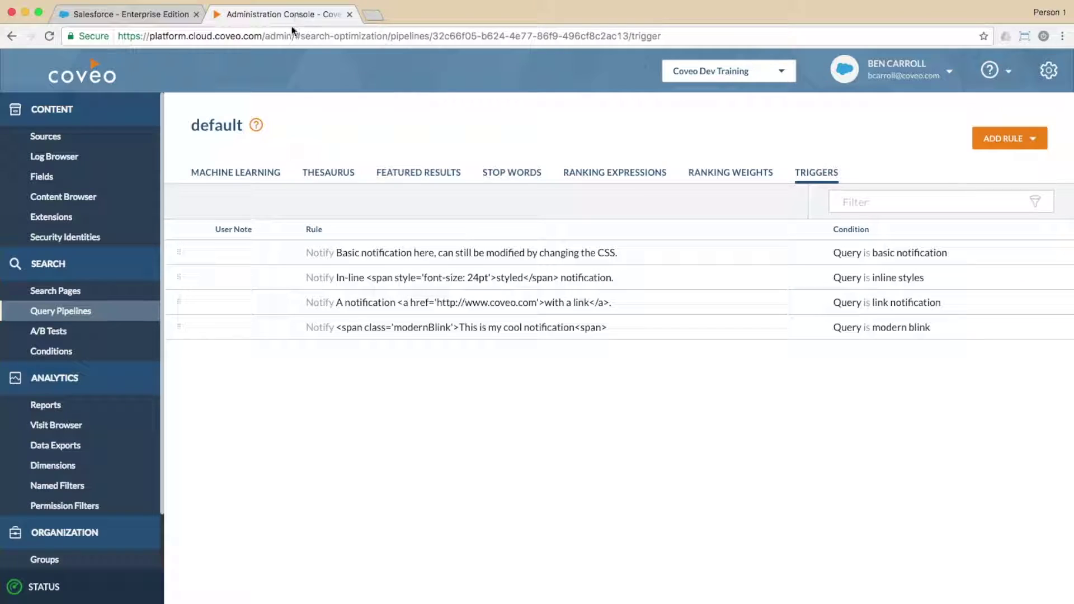
{"action": "left_click", "coordinate": [451, 278]}
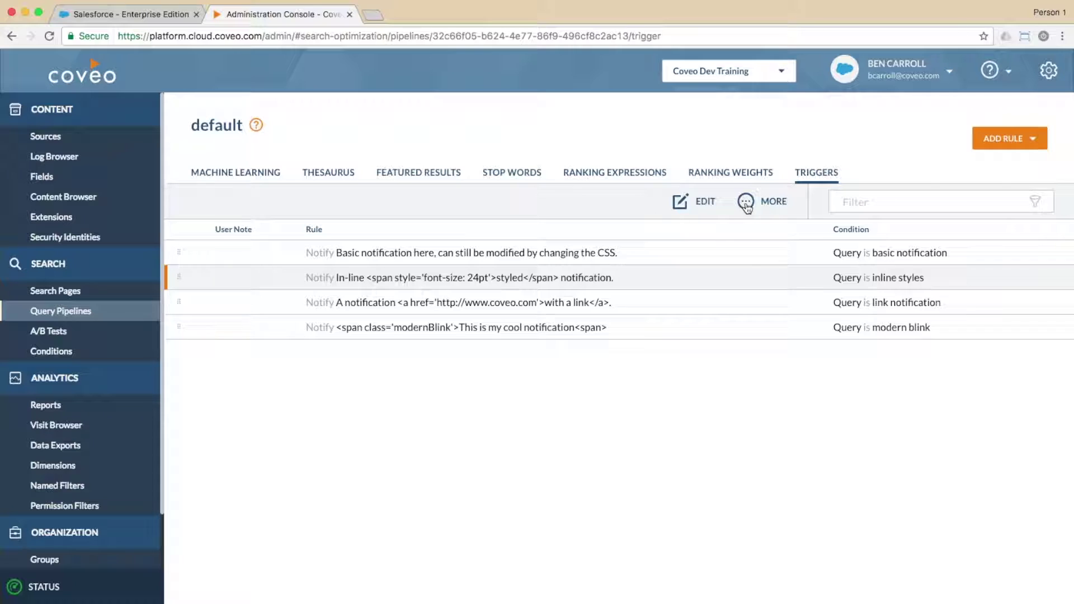
{"action": "left_click", "coordinate": [746, 204]}
{"action": "left_click", "coordinate": [756, 262]}
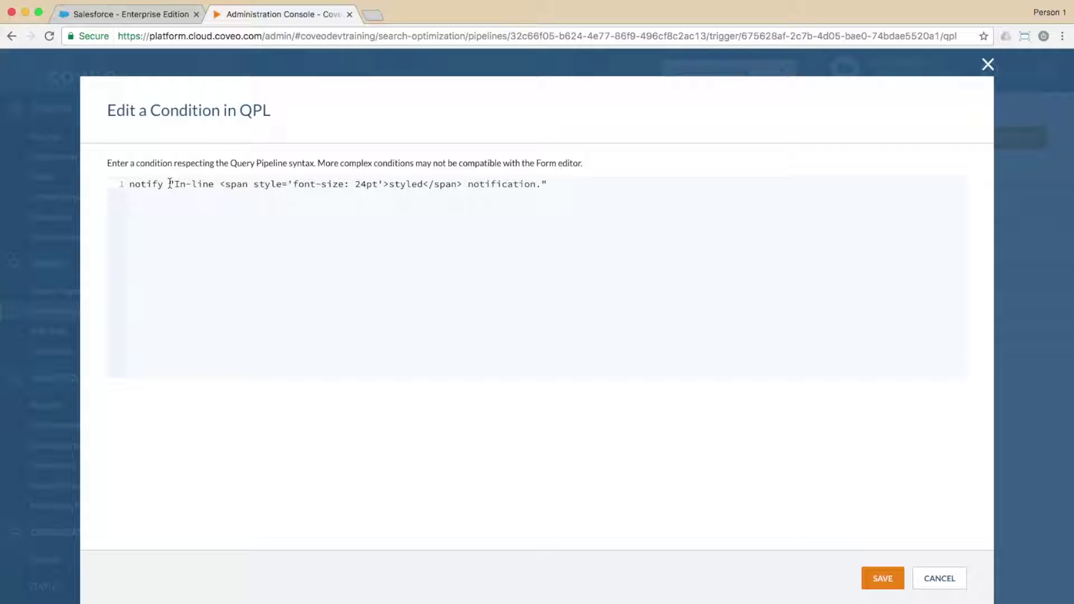
{"action": "left_click", "coordinate": [289, 184]}
{"action": "type", "text": "\\\""}
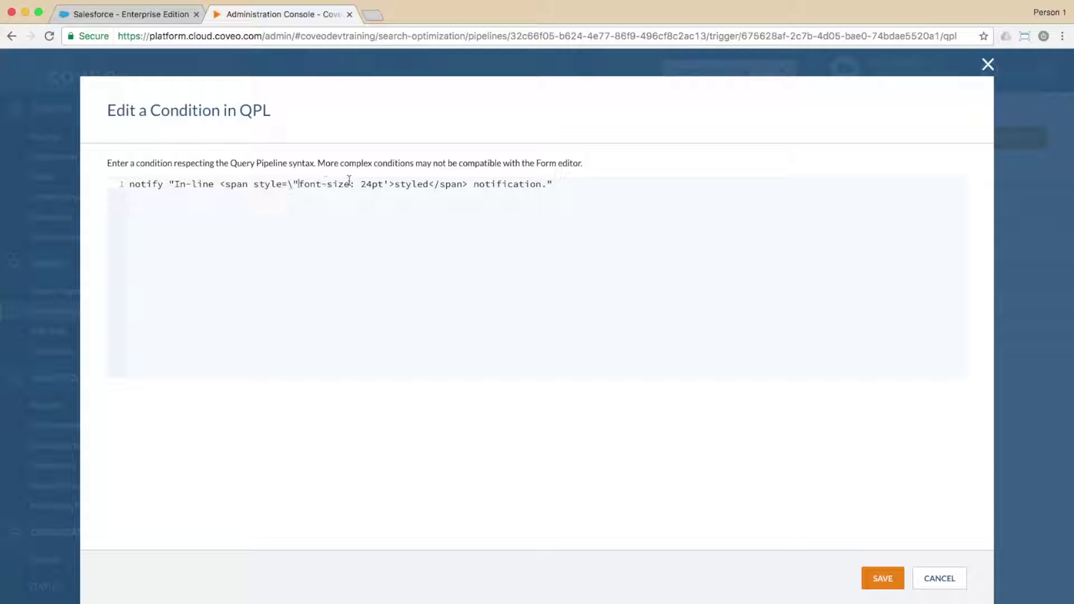
{"action": "left_click", "coordinate": [385, 184]}
{"action": "type", "text": "\\\""}
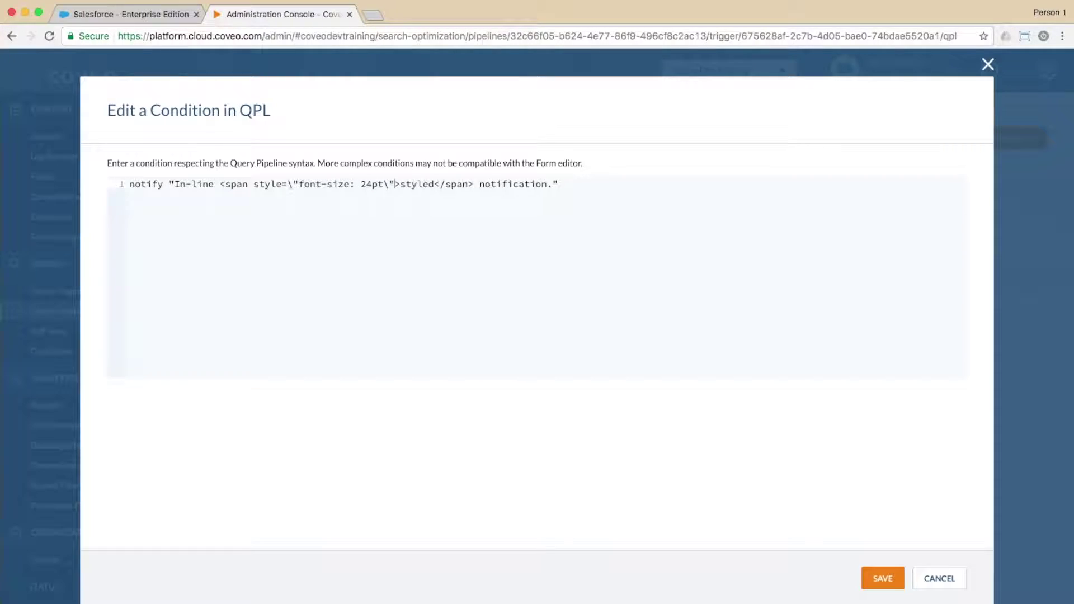
{"action": "left_click", "coordinate": [883, 582]}
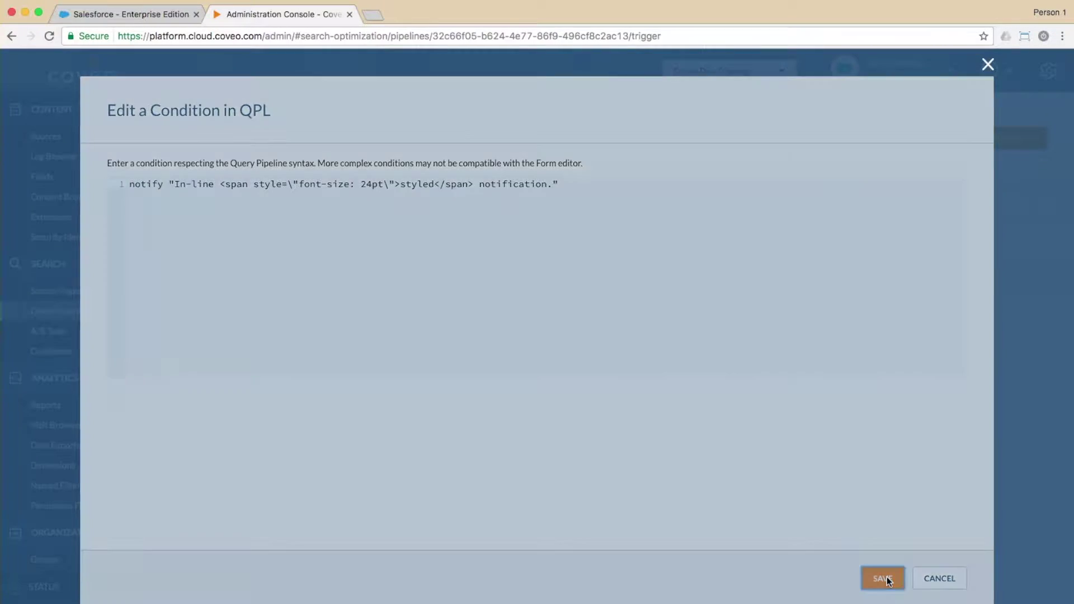
- Change the In-line rule's style quotes to single quotes in Edit a Trigger Rule and save
{"action": "double_click", "coordinate": [443, 280]}
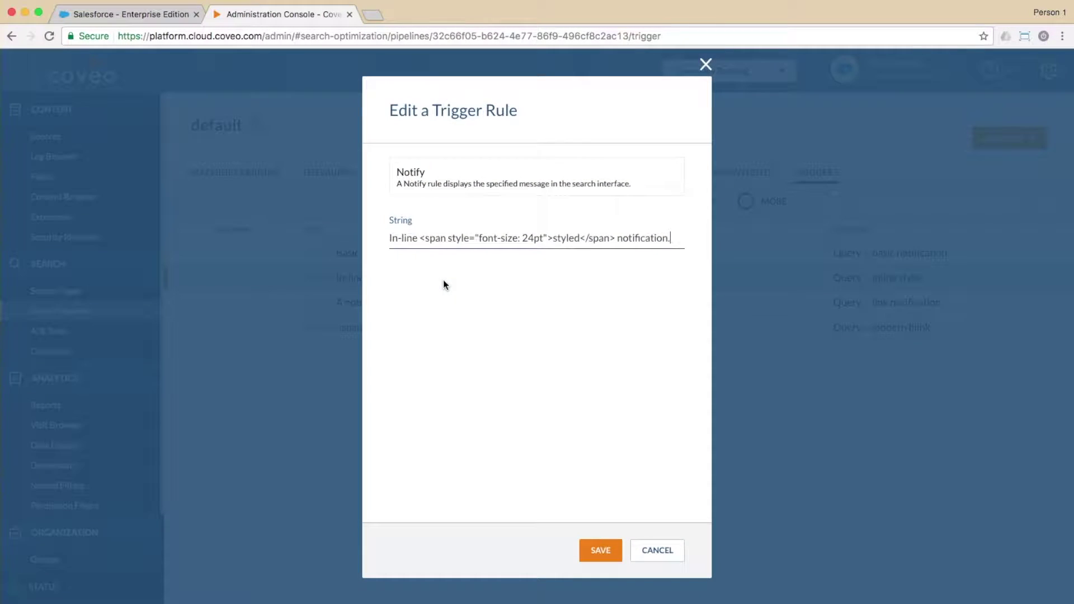
{"action": "left_click", "coordinate": [476, 238]}
{"action": "type", "text": "'"}
{"action": "left_click", "coordinate": [543, 237]}
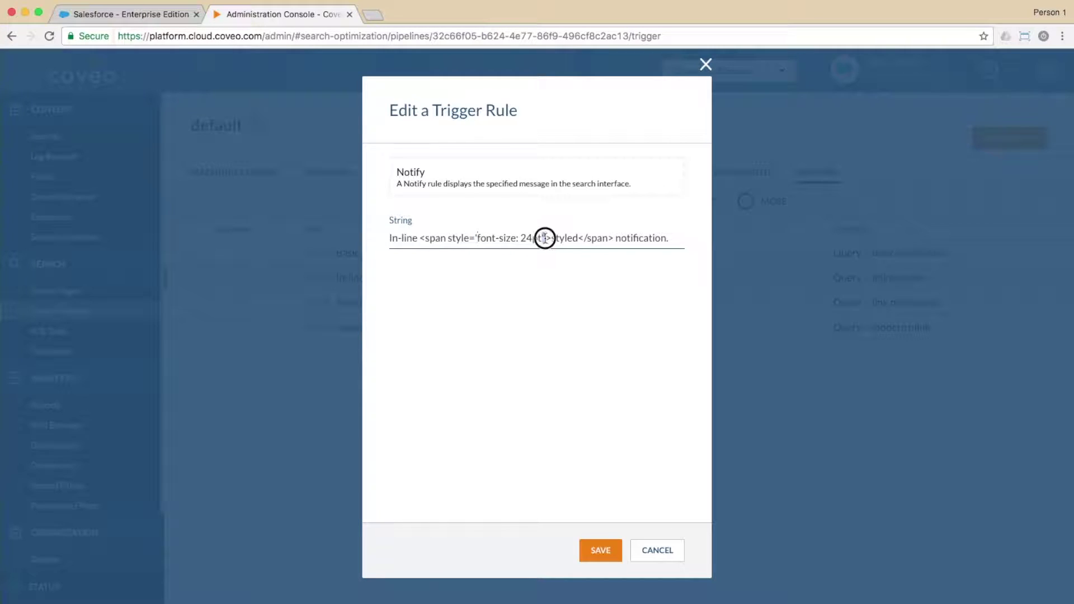
{"action": "type", "text": "'"}
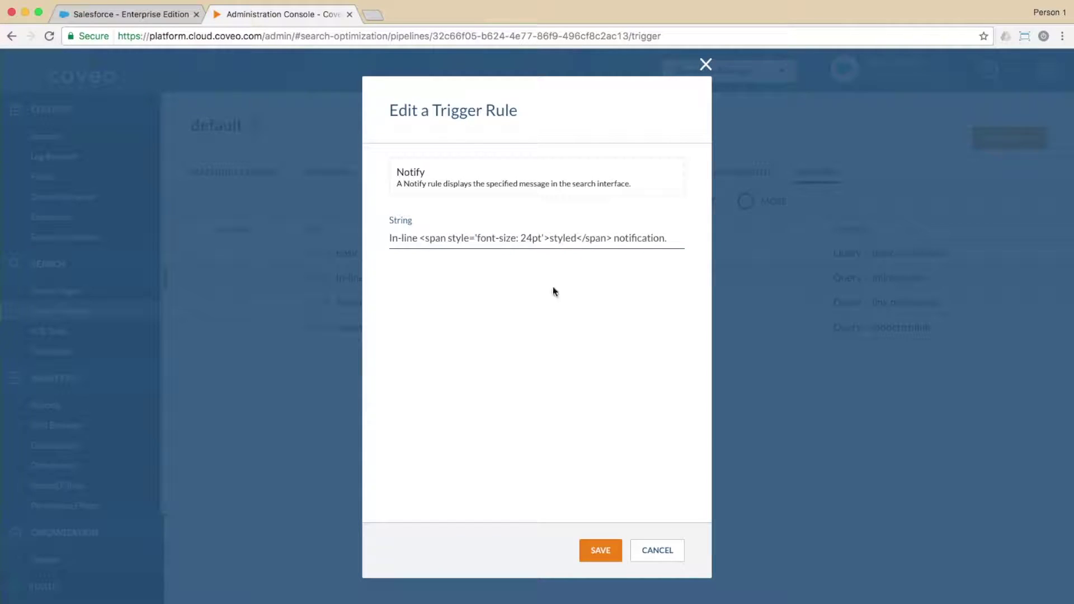
{"action": "left_click", "coordinate": [598, 550]}
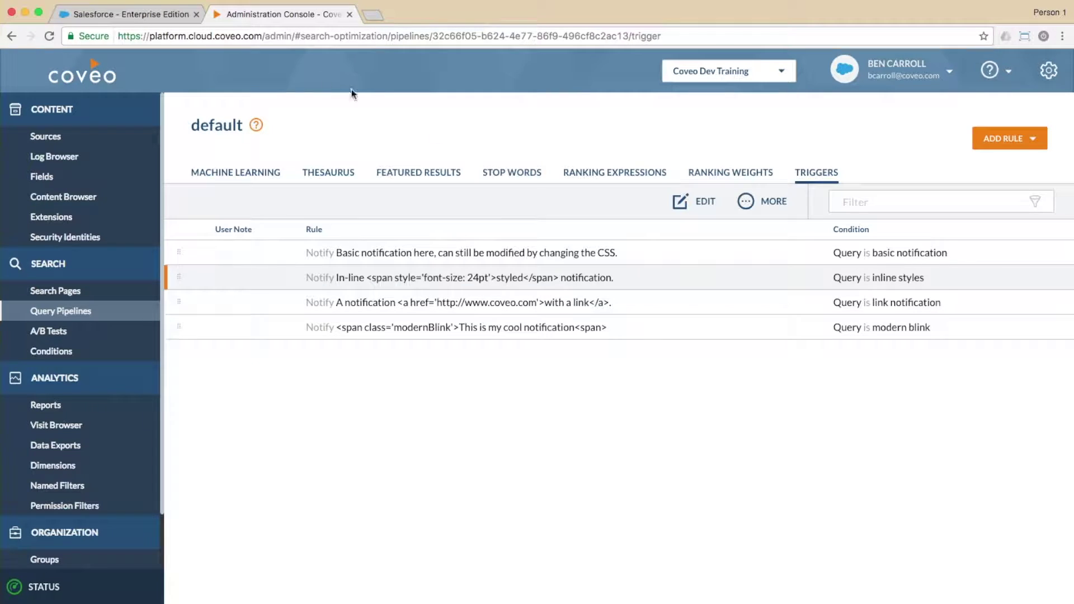
- Replace the Salesforce query with 'link notification' to show 'A notification with a link'
{"action": "left_click", "coordinate": [162, 14]}
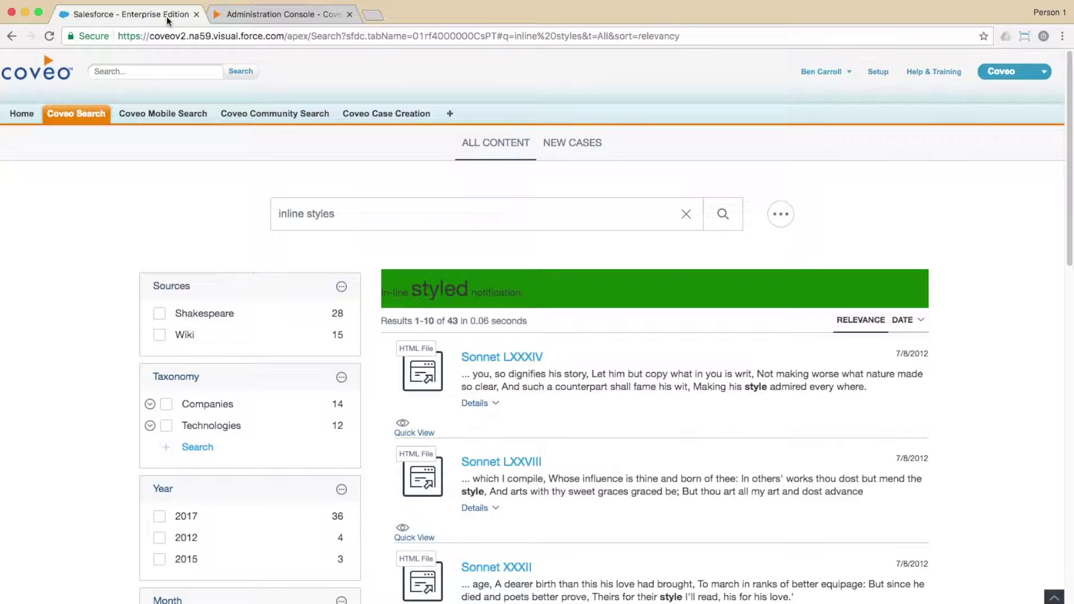
{"action": "triple_click", "coordinate": [349, 213]}
{"action": "type", "text": "link notification"}
{"action": "key", "text": "Return"}
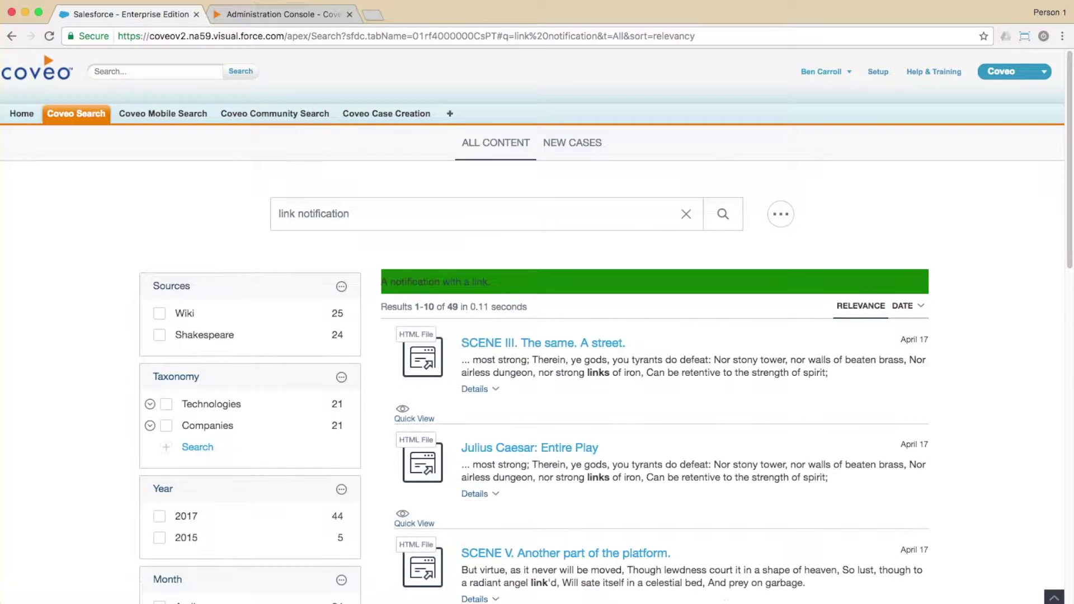
- Open the banner's coveo.com link in a new tab, close it, and return to the Triggers list
{"action": "right_click", "coordinate": [479, 286]}
{"action": "left_click", "coordinate": [513, 286]}
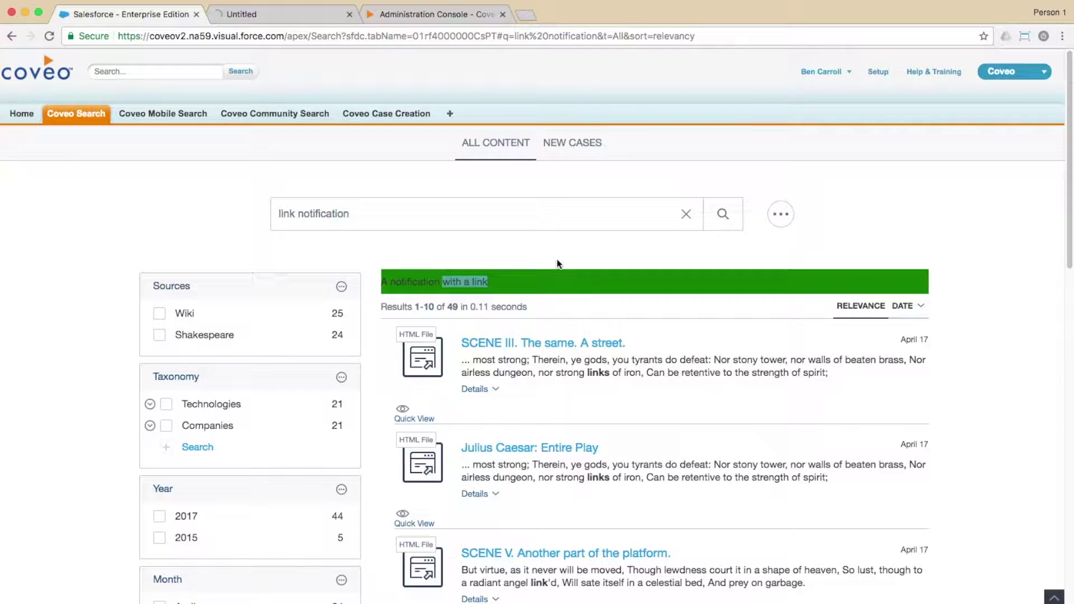
{"action": "left_click", "coordinate": [291, 15]}
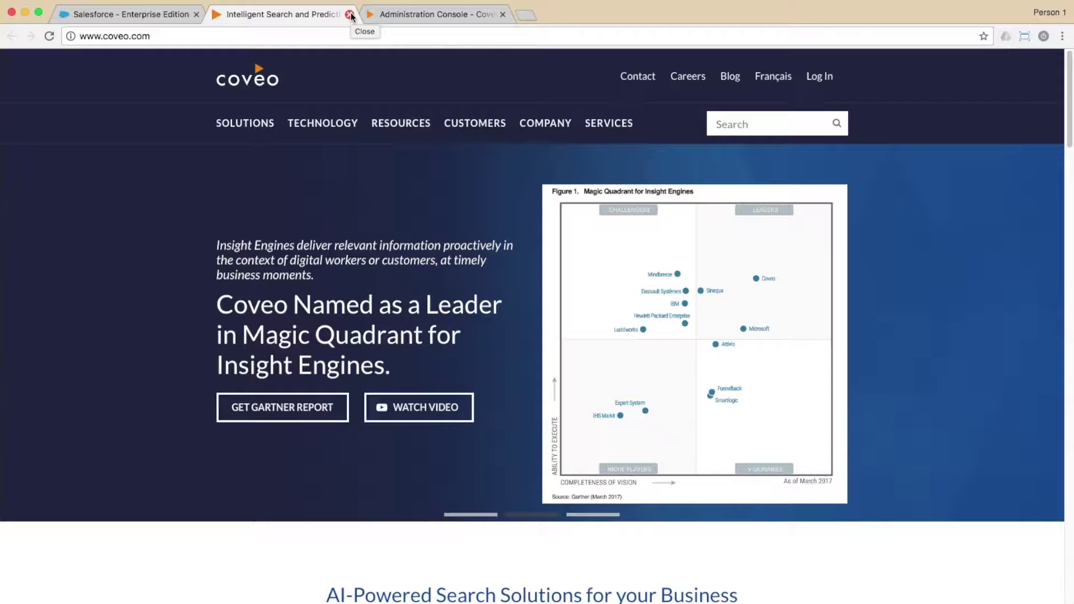
{"action": "left_click", "coordinate": [350, 15]}
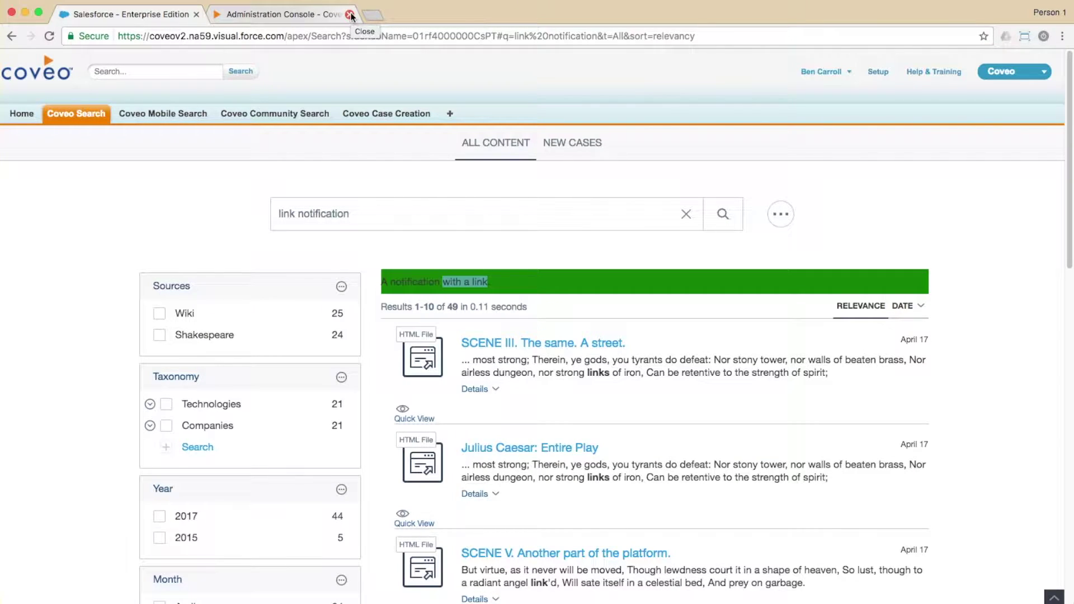
{"action": "left_click", "coordinate": [289, 19]}
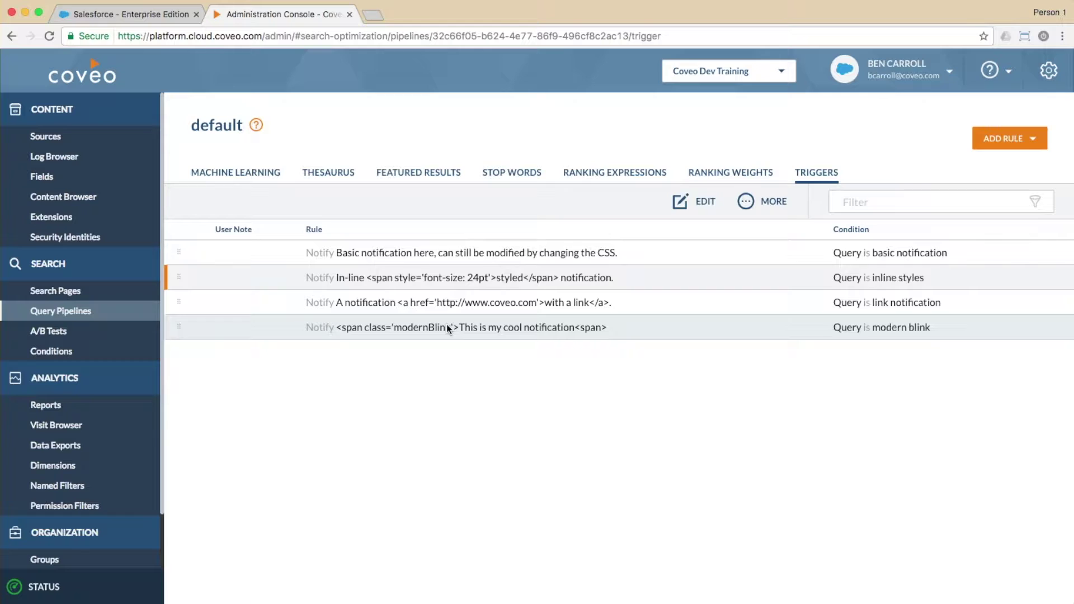
- Clear the Salesforce search box and open the search page in the interface editor via EDIT
{"action": "left_click", "coordinate": [163, 16]}
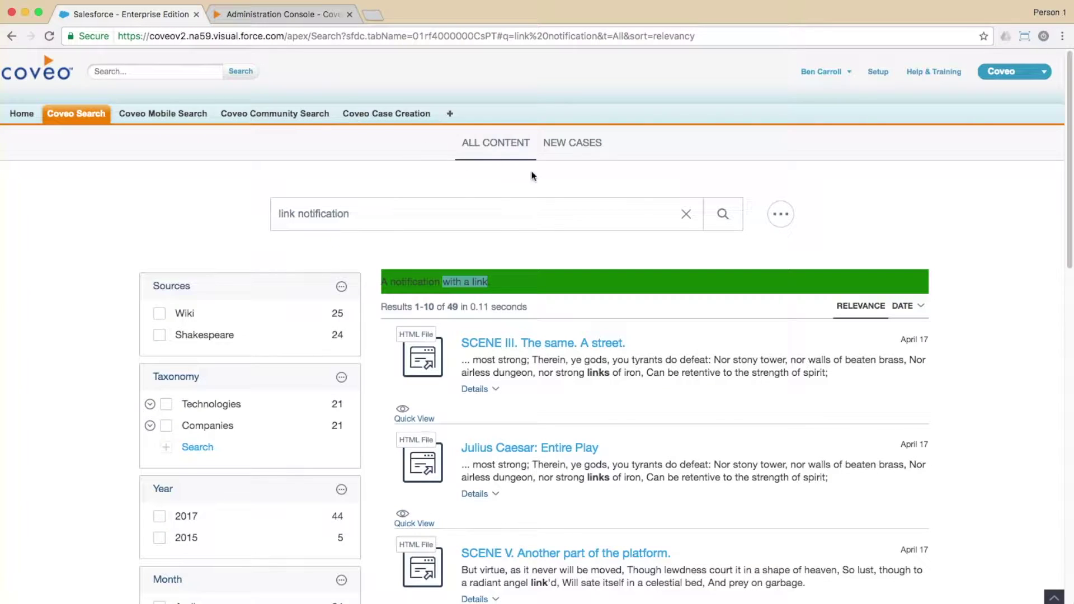
{"action": "left_click", "coordinate": [685, 214]}
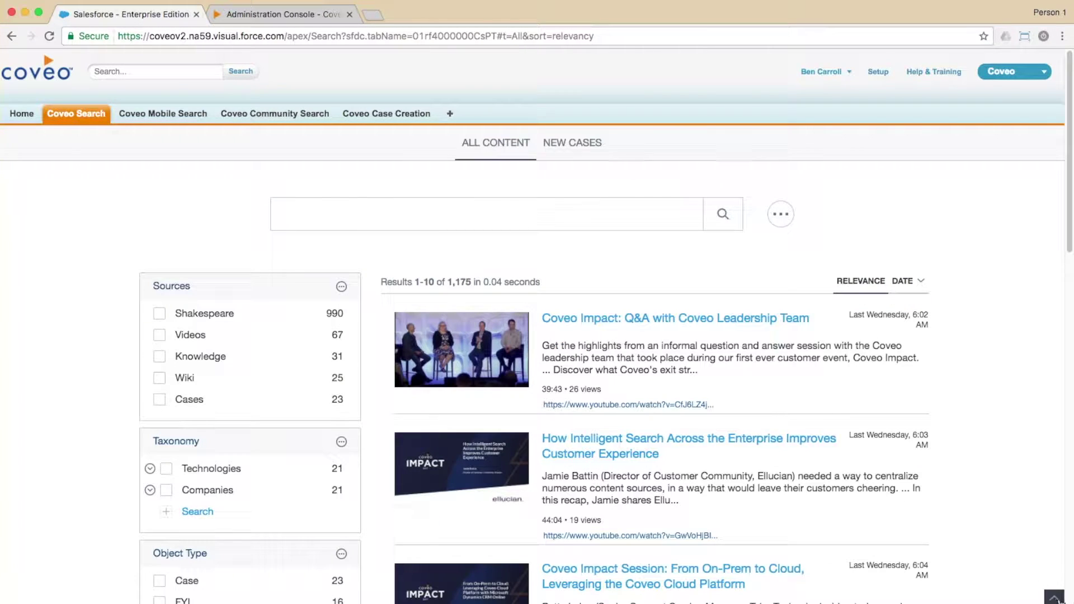
{"action": "mouse_move", "coordinate": [1054, 601]}
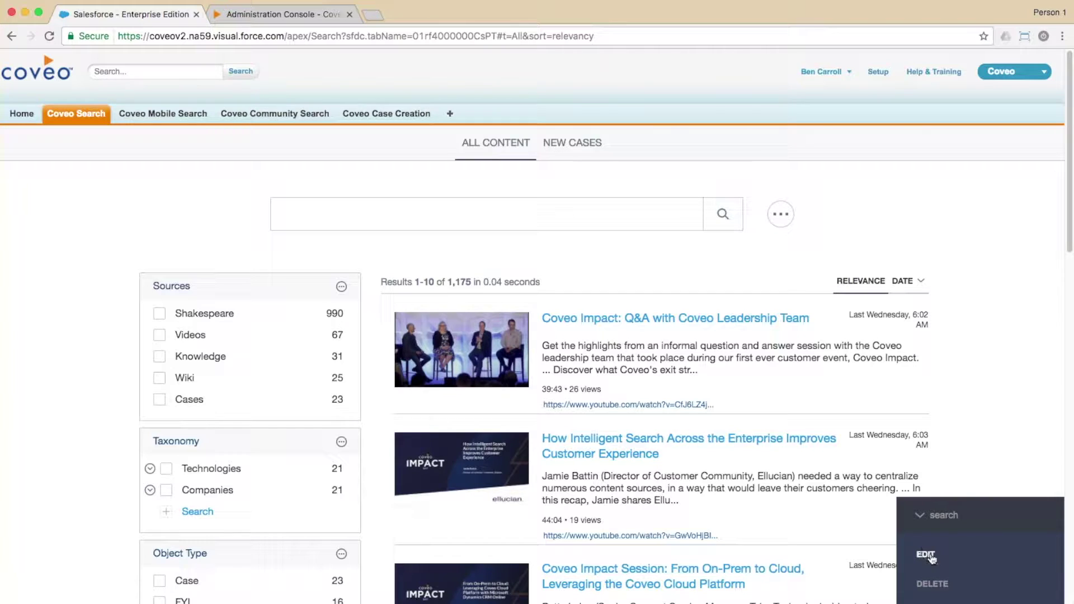
{"action": "left_click", "coordinate": [929, 554]}
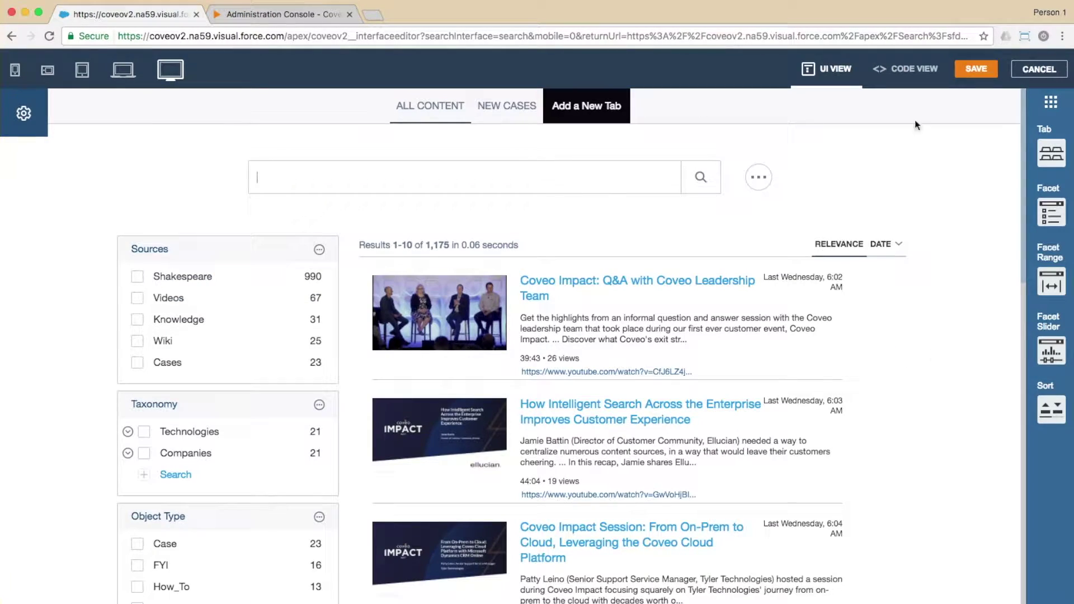
{"action": "left_click", "coordinate": [909, 70]}
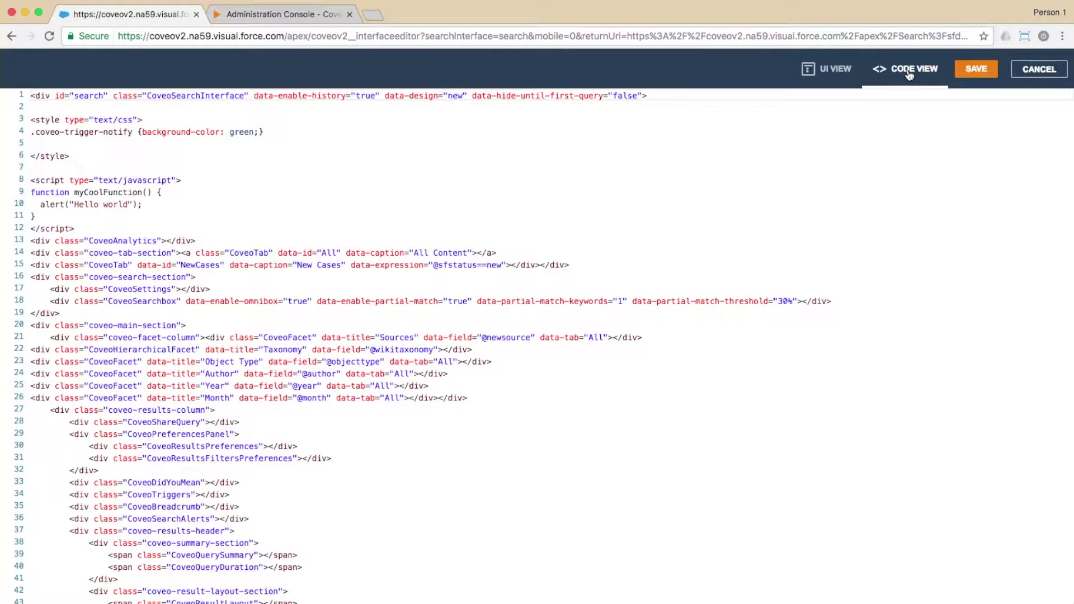
{"action": "left_click", "coordinate": [101, 144]}
{"action": "type", "text": ".modernBlink {  font-size: 24pt;  padding: 2px 8px 2px 8px;  border-radius: 10px;  animation: pulse 3.3s infinite; }  @keyframes pulse {  0% {    background-color: #ff0000;    color: #00ffff;  }  25% {    background-color: #00ff00;    color: #ff00ff;  }  50% {    background-color: #0000ff;    color: #ffff00;  }  75% {    background-color: #000000;    color: #ffffff;  }  50% {    background-color: #ff0000;    color: #00ffff;  } }"}
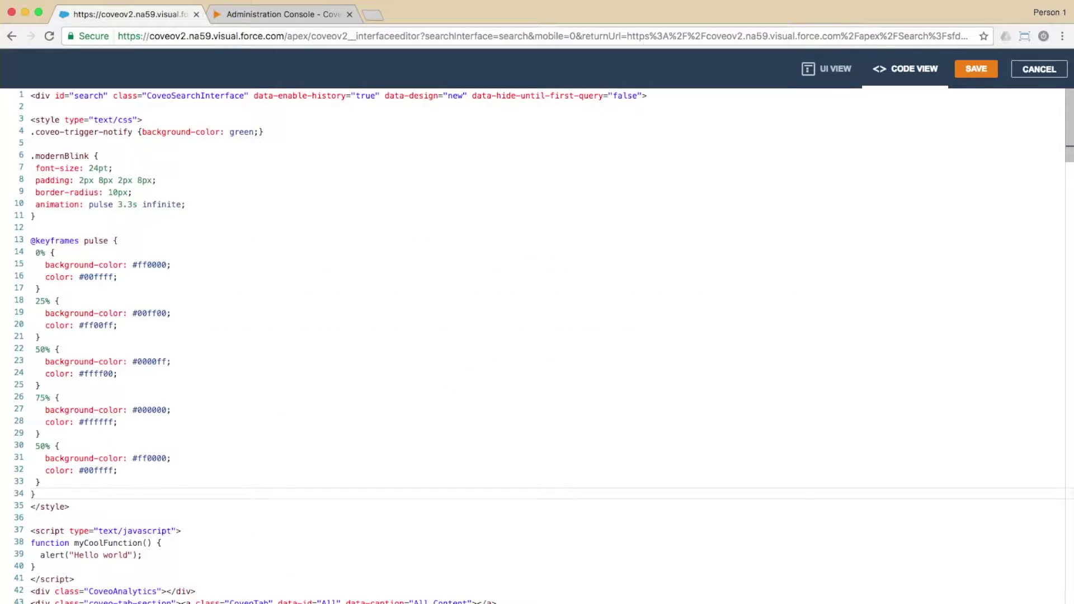
- Rename .coveo-trigger-notify to .coveo-trigger-notify-DISABLE and save the search page
{"action": "left_click", "coordinate": [134, 132]}
{"action": "type", "text": "-DISABLE"}
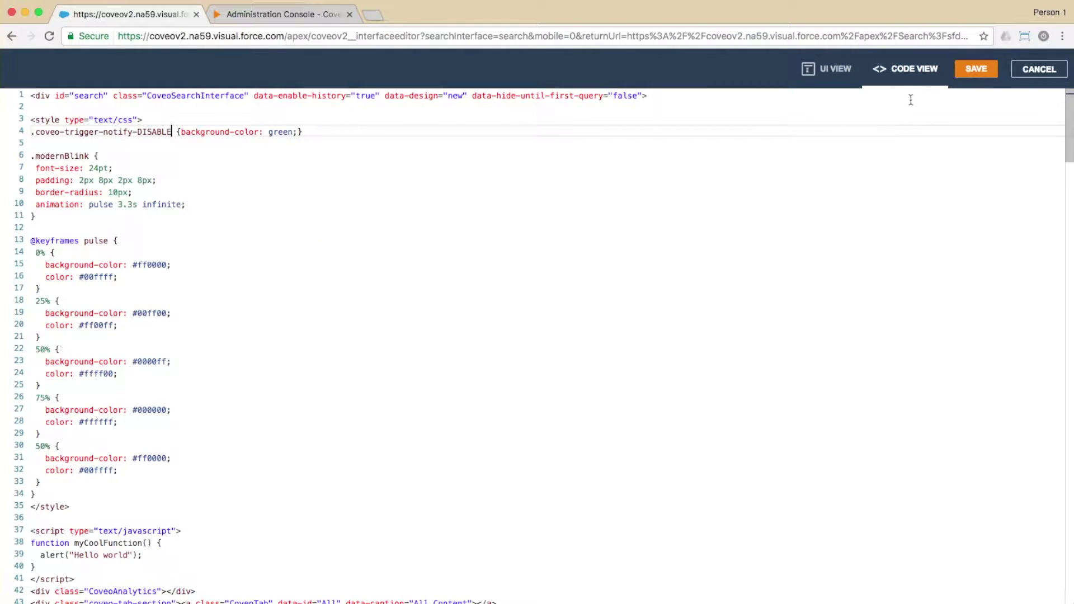
{"action": "left_click", "coordinate": [974, 71]}
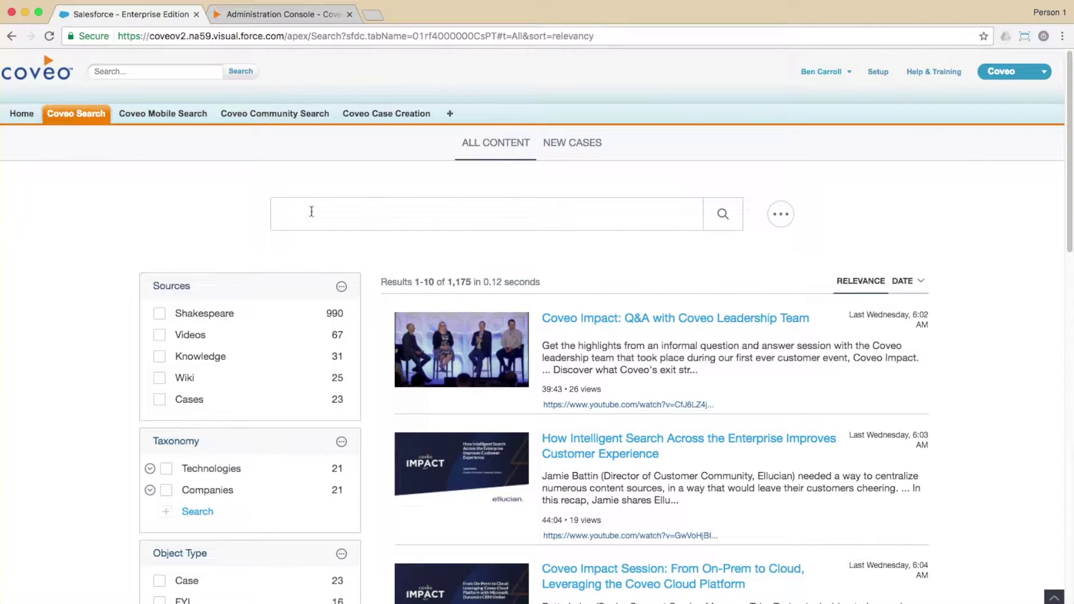
- Search Salesforce for 'modern blink' to show the pulsing notification banner
{"action": "left_click", "coordinate": [313, 210]}
{"action": "type", "text": "modern blink"}
{"action": "key", "text": "Return"}
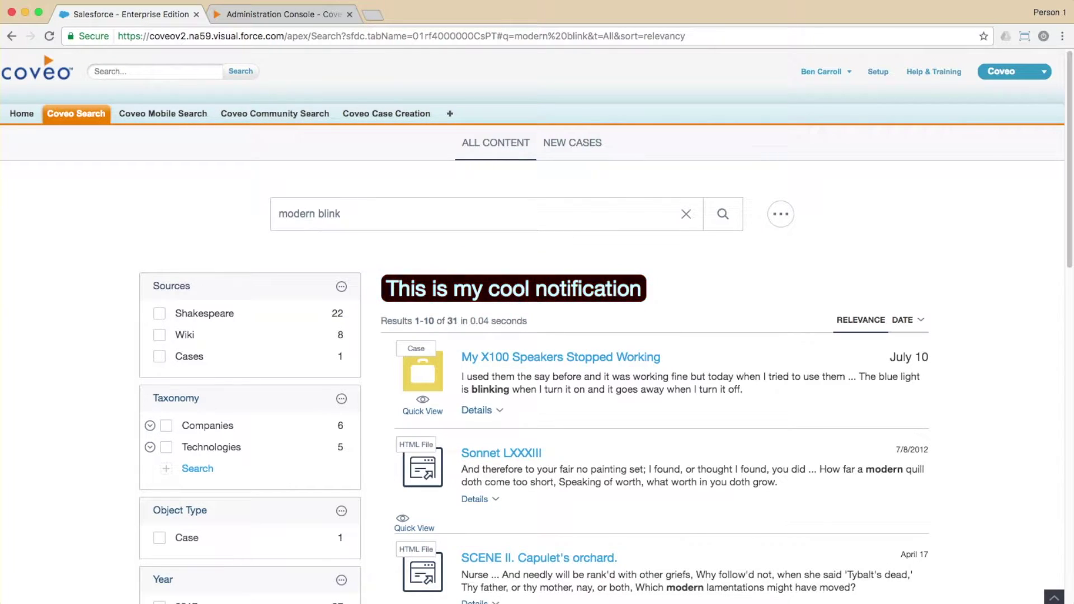
{"action": "left_click", "coordinate": [372, 15]}
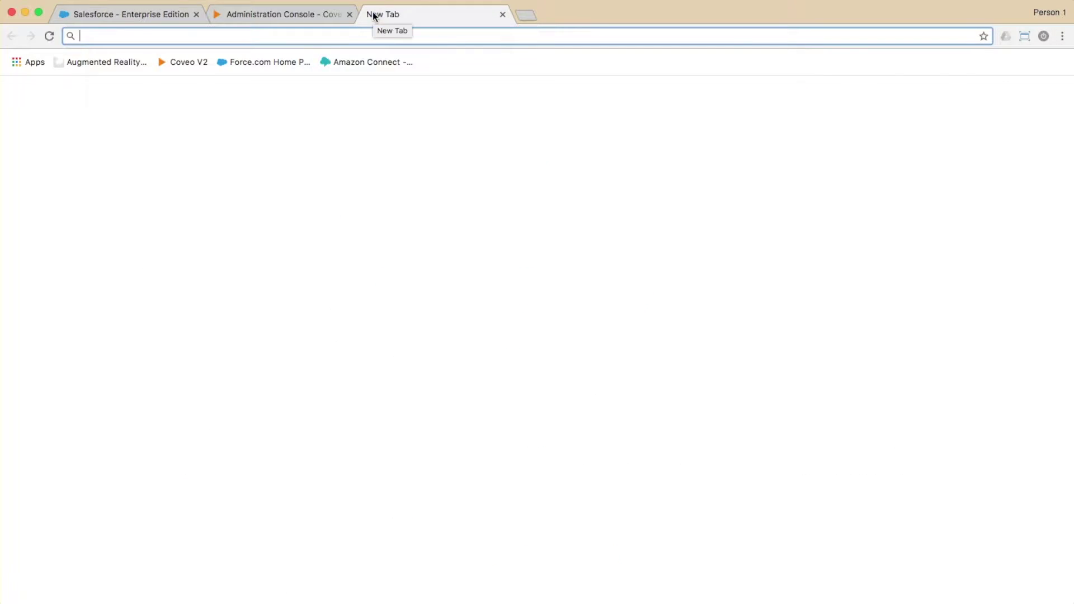
{"action": "type", "text": "http://www.coveo.com/training"}
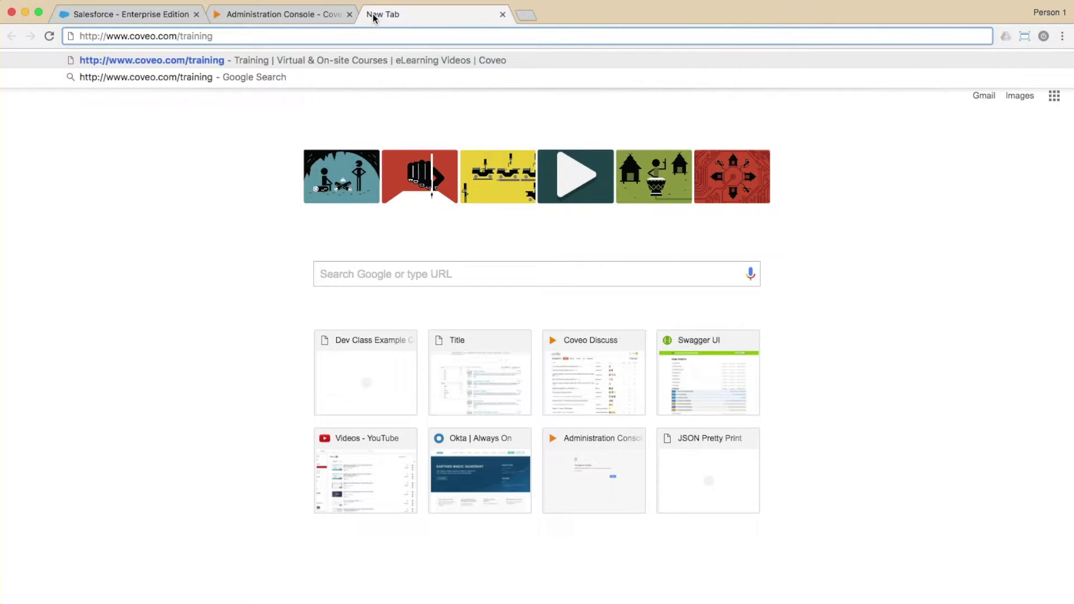
{"action": "key", "text": "Return"}
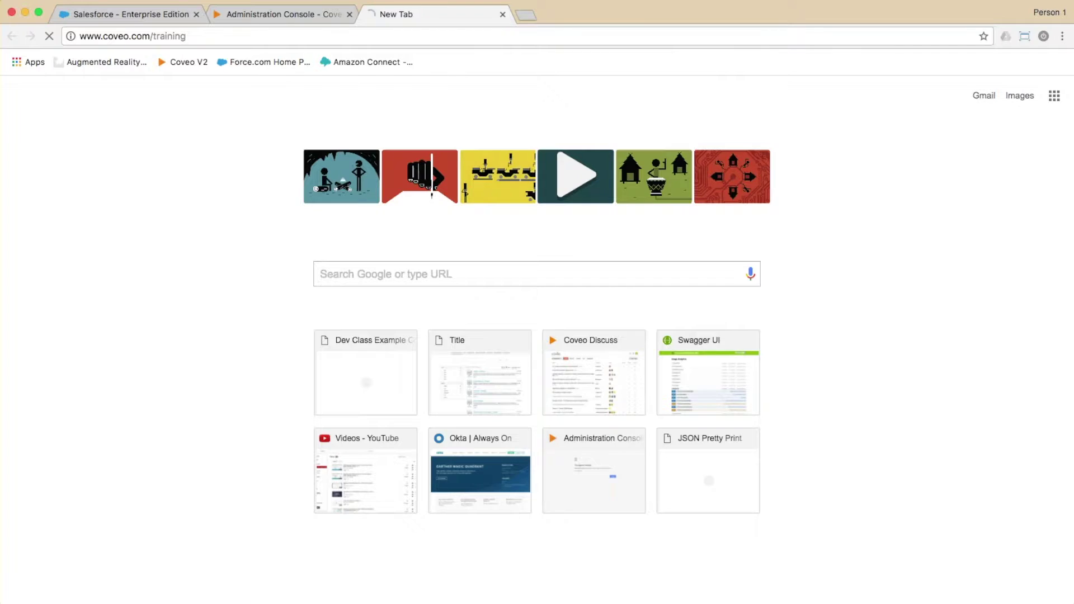